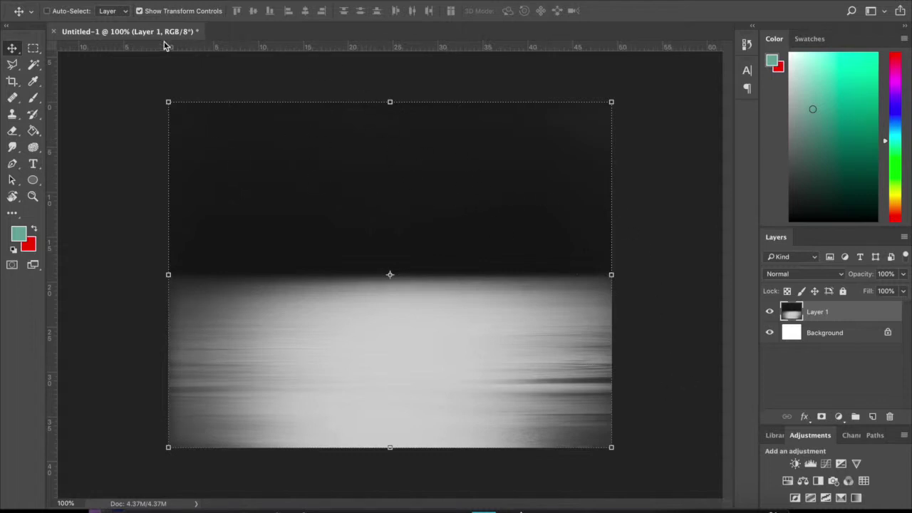
Move the Untitled-1 and Photoshop windows aside to uncover the other document windows.
drag(163, 34, 268, 124)
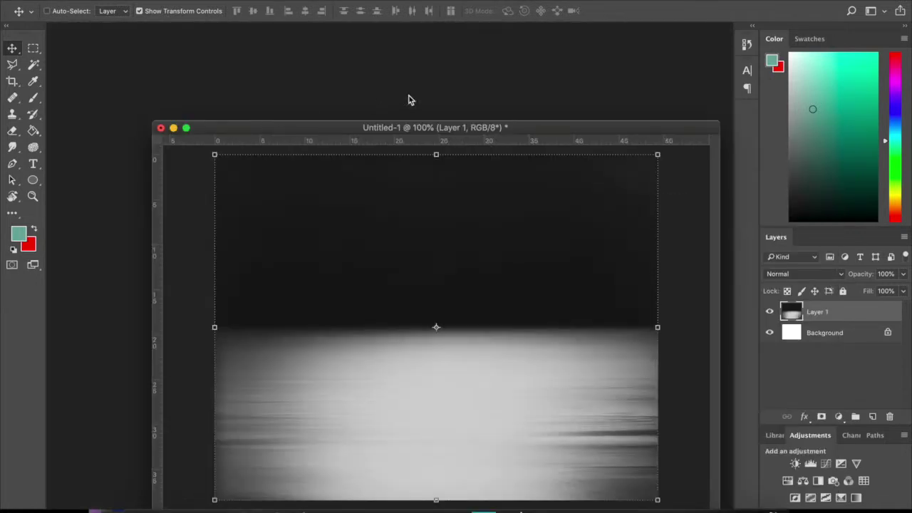
drag(436, 131, 425, 55)
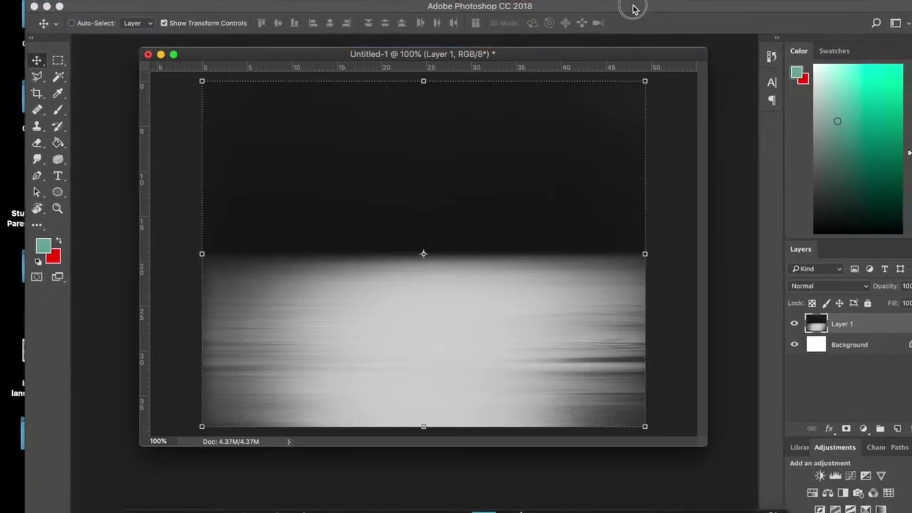
drag(621, 27, 611, 164)
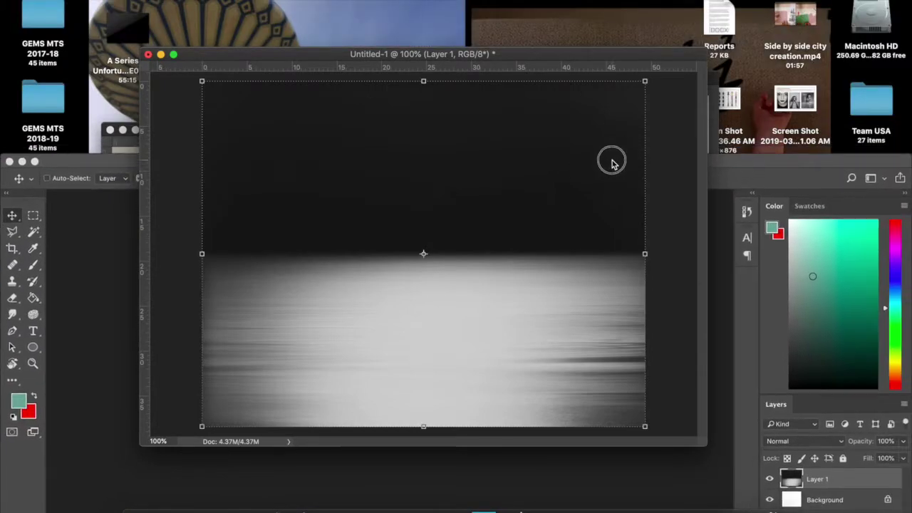
drag(545, 64, 863, 12)
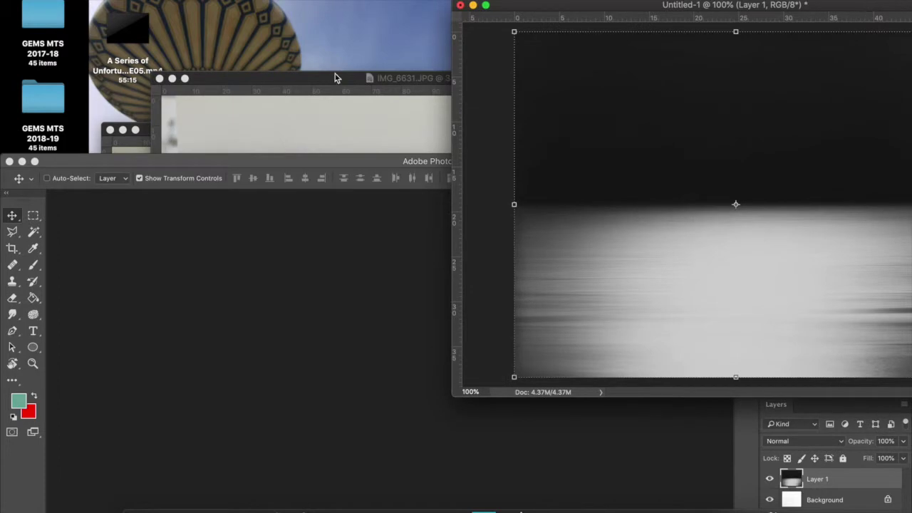
Dock IMG_6631.JPG, IMG_6626.JPG and Untitled-1 as tabs and maximise Photoshop to full screen.
drag(334, 77, 243, 197)
drag(305, 134, 193, 205)
drag(581, 6, 377, 197)
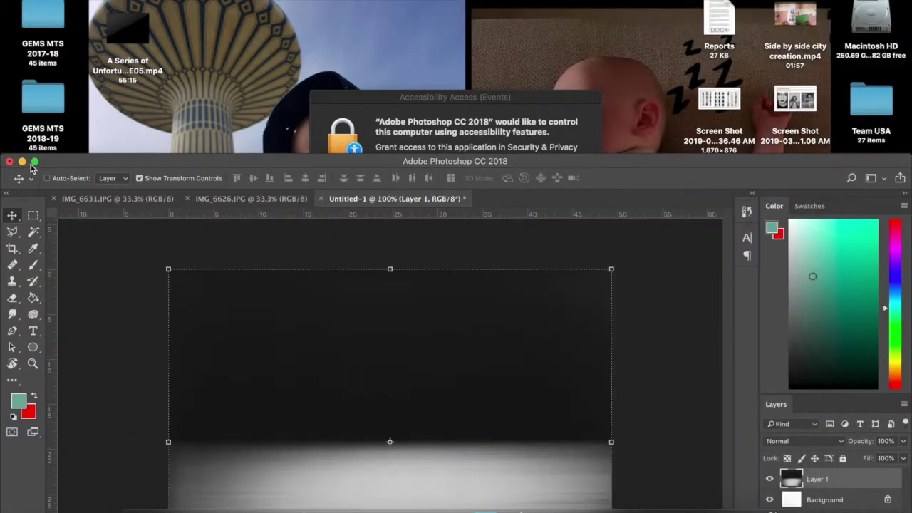
click(34, 161)
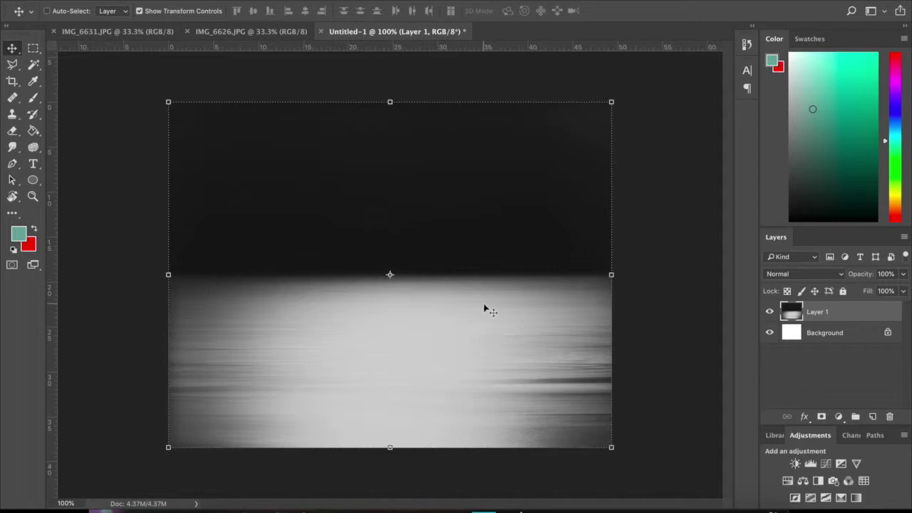
Crop IMG_6631.JPG inward from three corners and the top edge to tighten around the waterline.
click(275, 32)
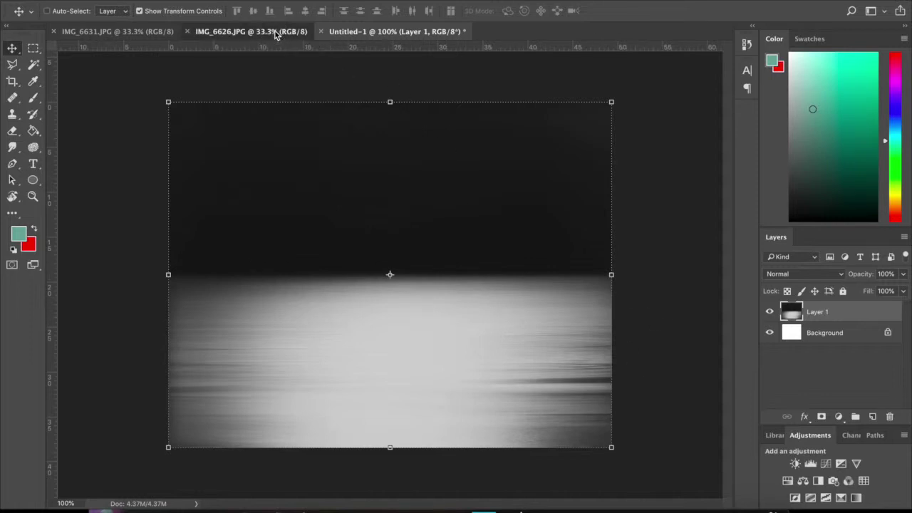
click(124, 34)
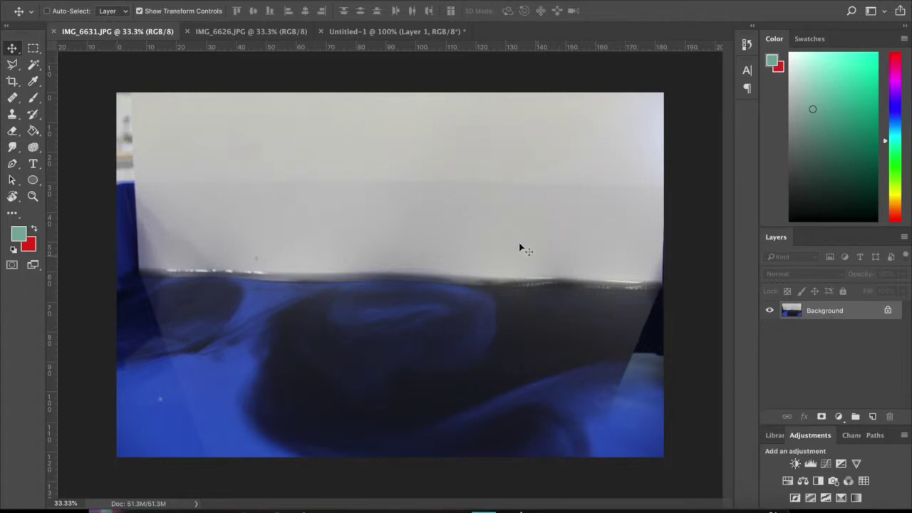
click(13, 81)
mouse_move(118, 93)
mouse_down()
mouse_move(134, 90)
mouse_move(128, 101)
mouse_up()
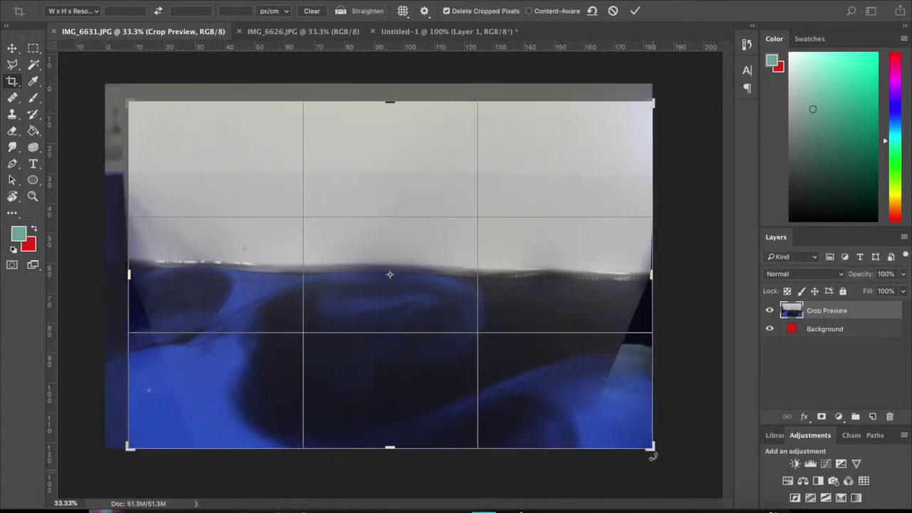
drag(652, 454, 638, 431)
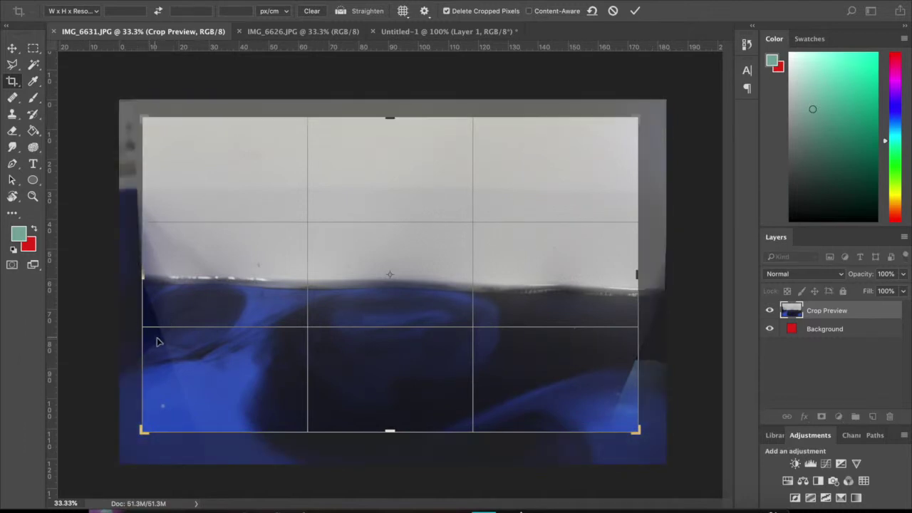
drag(143, 430, 163, 428)
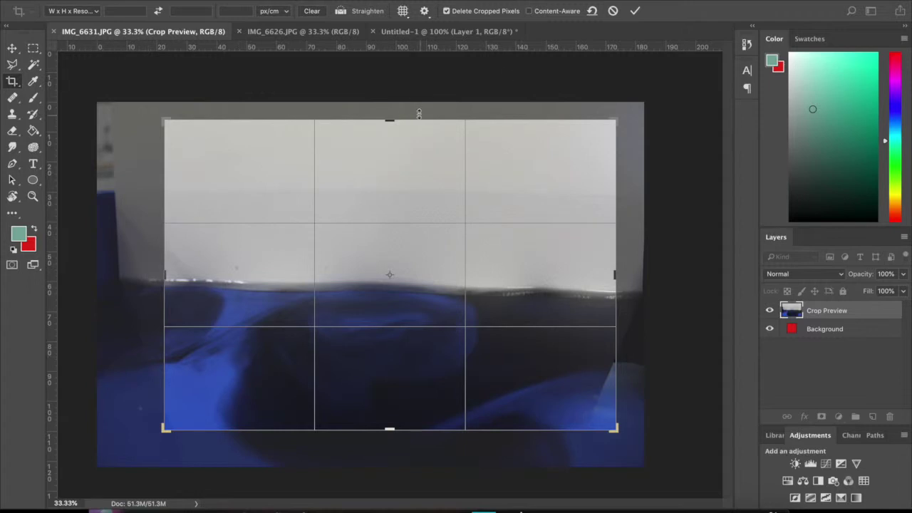
drag(394, 119, 393, 146)
key(Return)
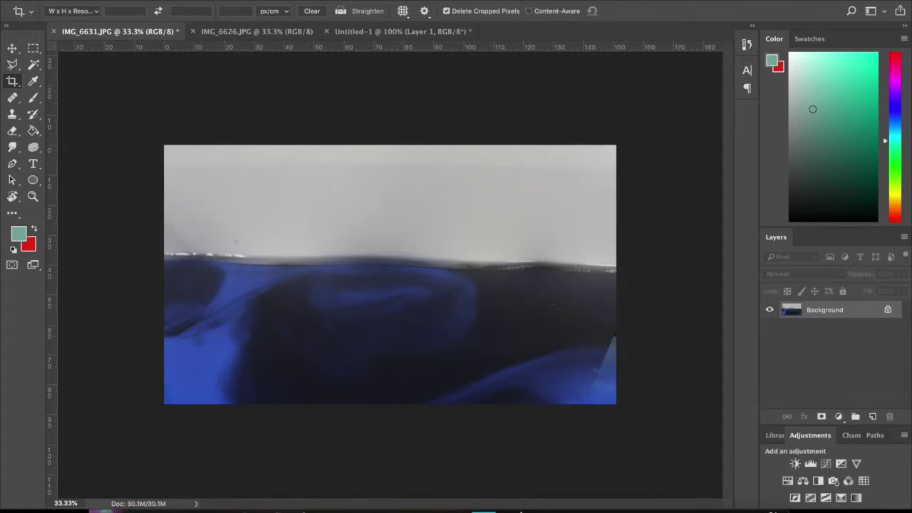
click(139, 0)
Desaturate the cropped IMG_6631.JPG photo to greyscale via Image > Adjustments.
mouse_move(171, 0)
mouse_move(208, 15)
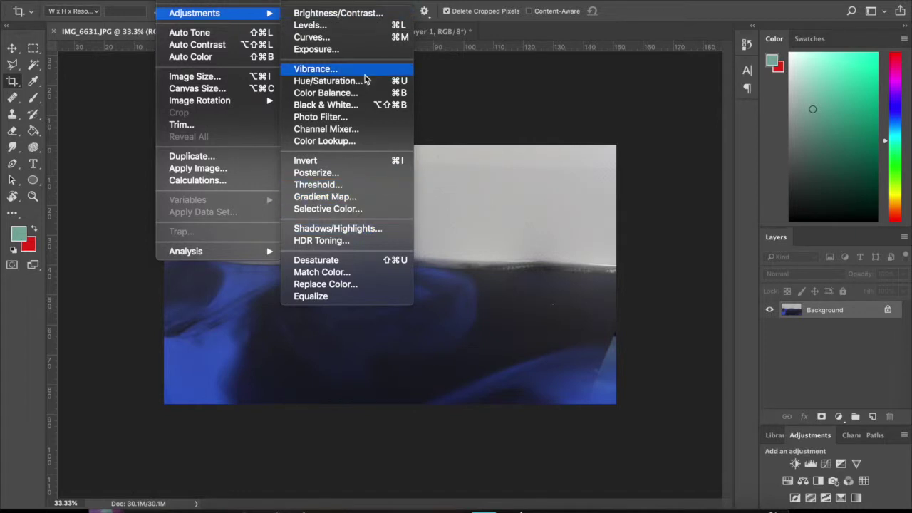
click(392, 261)
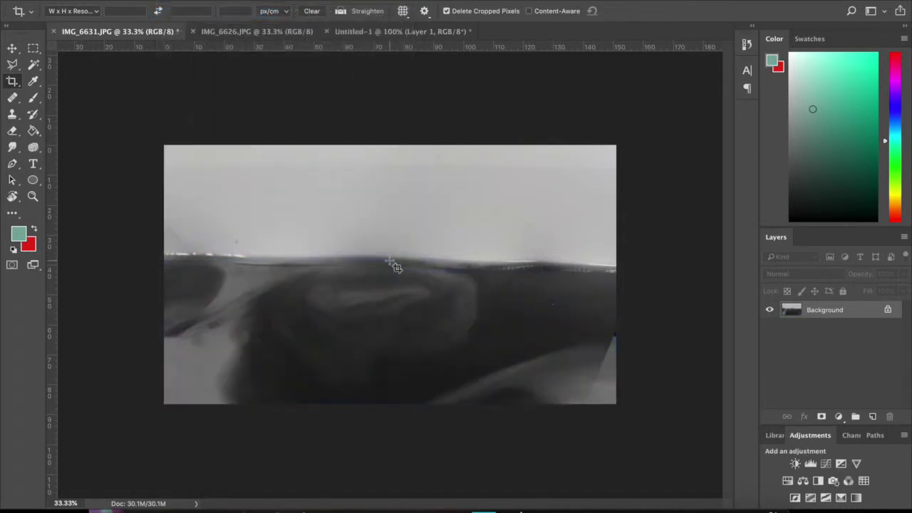
Compare the Untitled-1 sea image against IMG_6626.JPG, ending on IMG_6626.JPG.
click(396, 30)
click(272, 34)
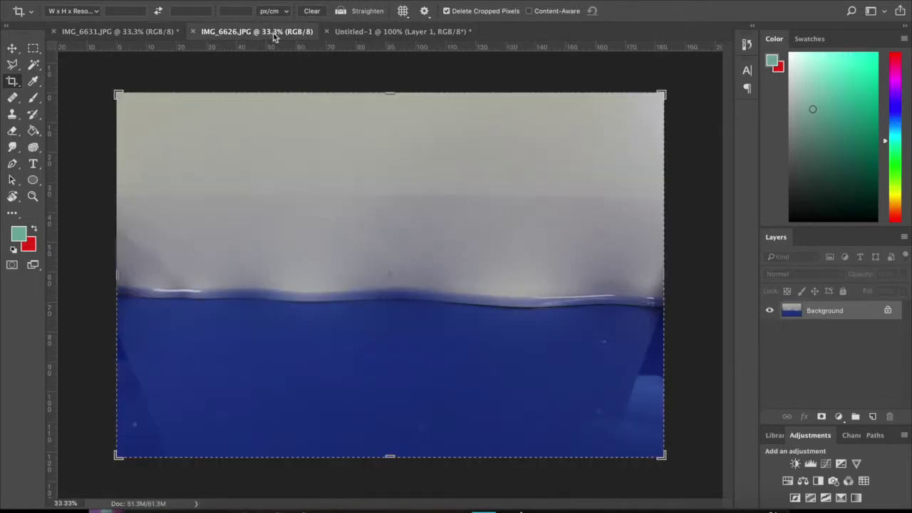
click(394, 32)
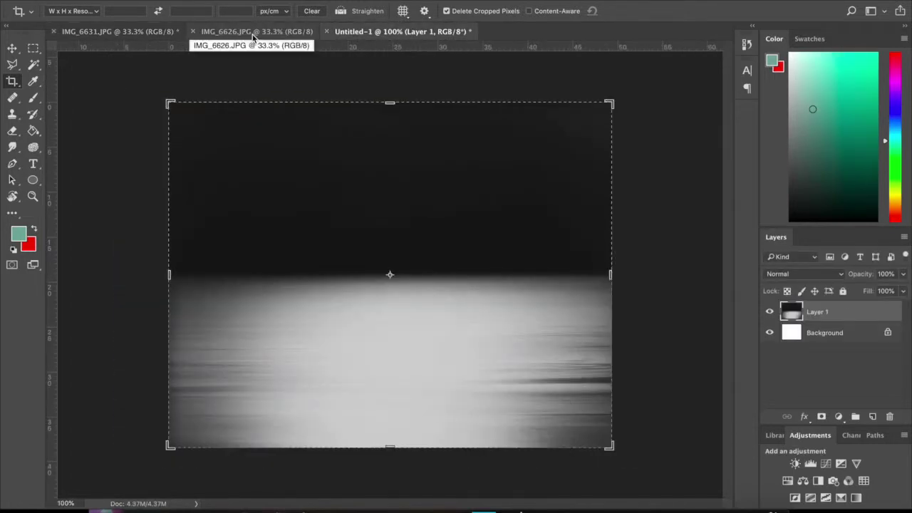
click(253, 33)
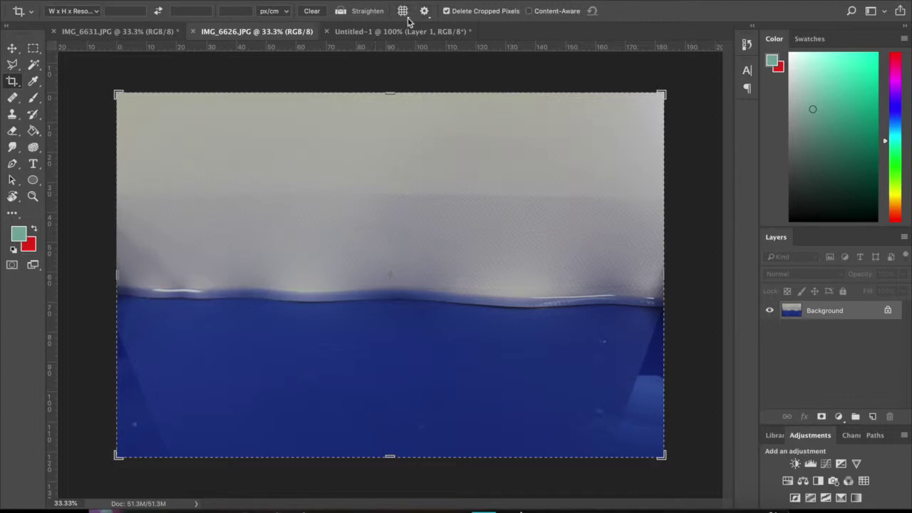
Move IMG_6631.JPG's tab after IMG_6626.JPG and crop it rotated -4.0° to level the waterline.
drag(143, 33, 302, 32)
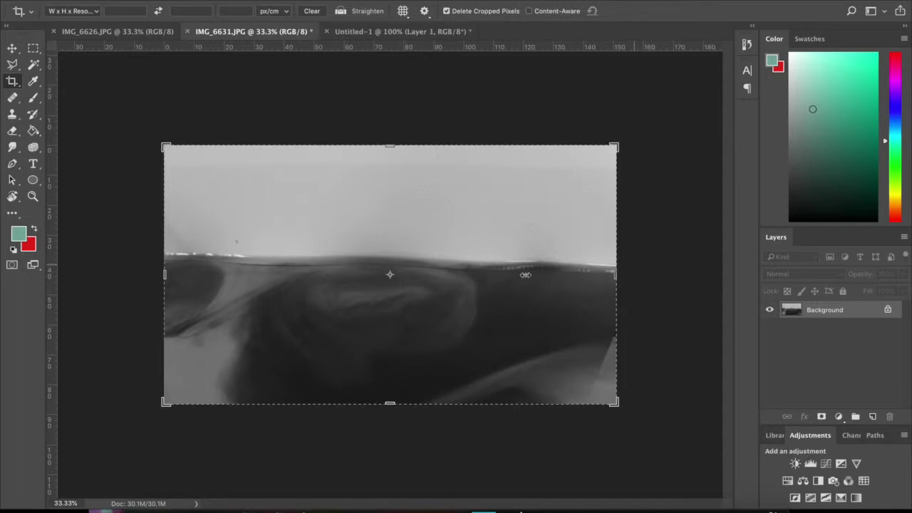
mouse_move(631, 134)
mouse_down()
mouse_move(617, 117)
mouse_move(635, 131)
mouse_up()
key(Return)
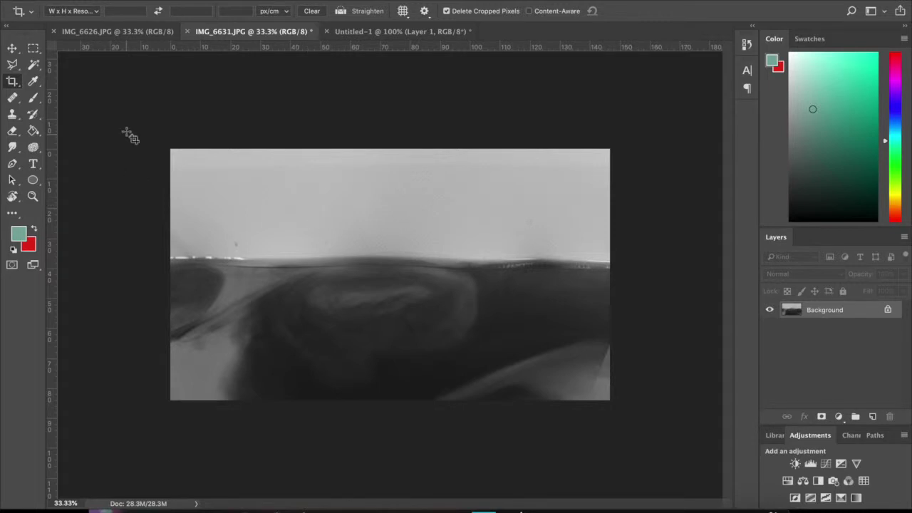
click(33, 48)
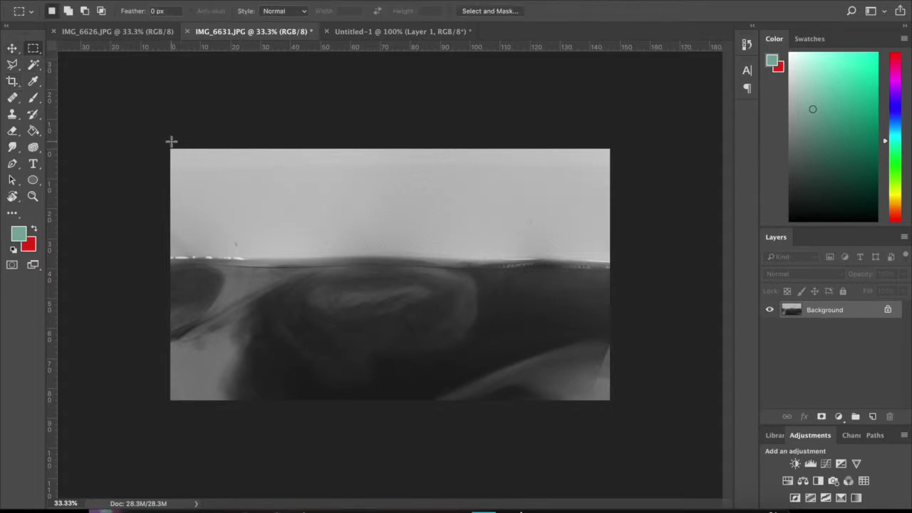
Select the pale sky with the Magic Wand and feather the selection by 10 pixels.
click(33, 65)
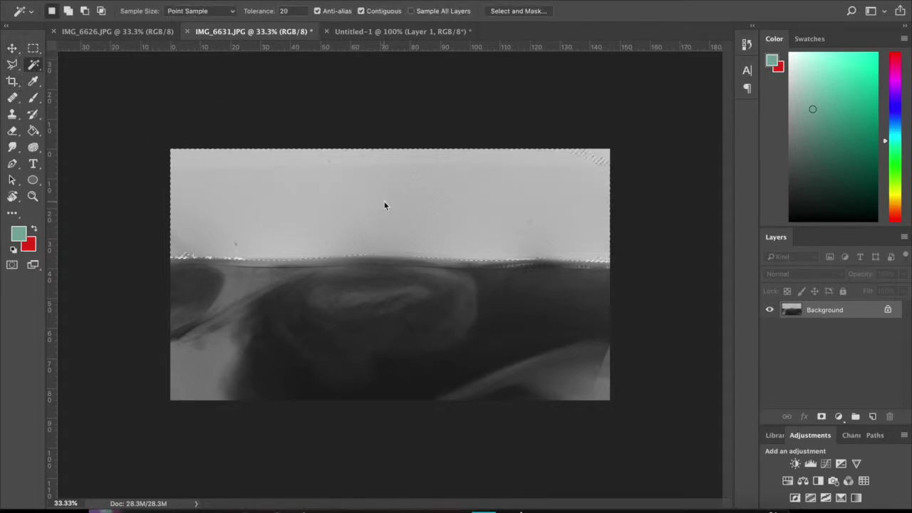
click(385, 204)
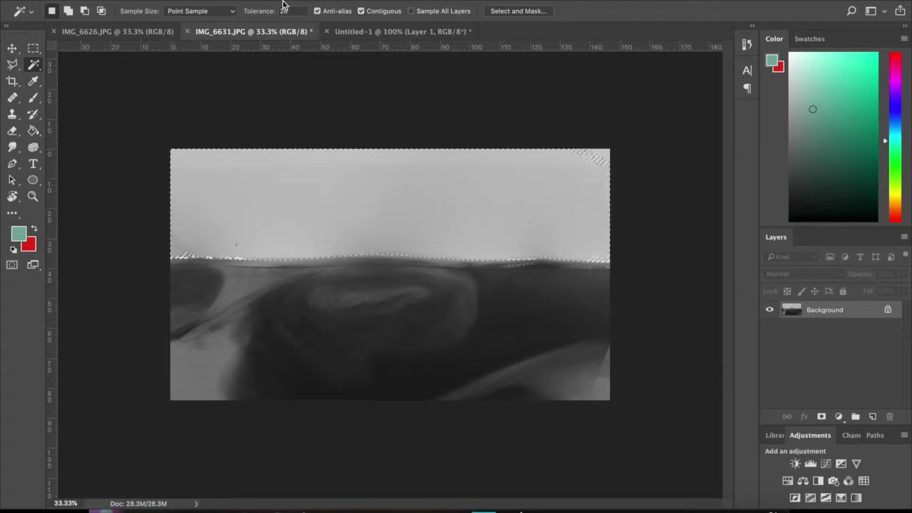
right_click(372, 221)
click(463, 402)
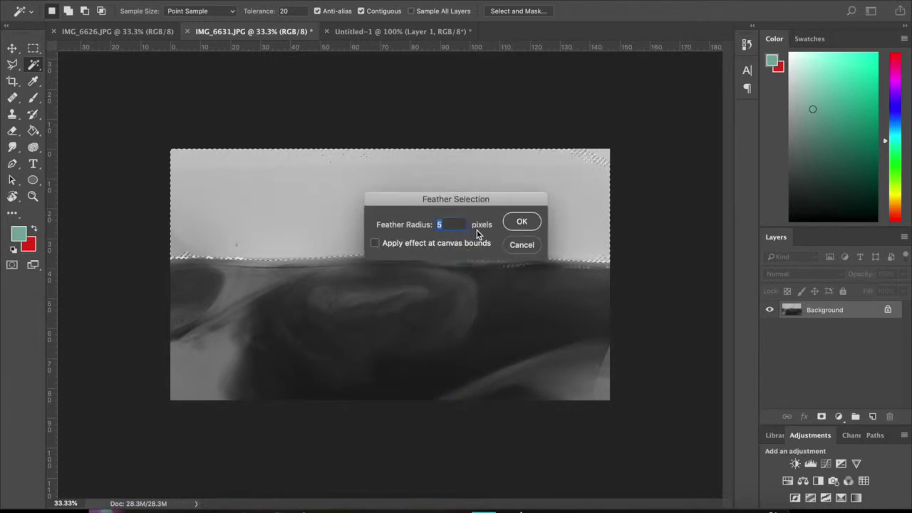
click(458, 224)
key(BackSpace)
text(10)
click(522, 222)
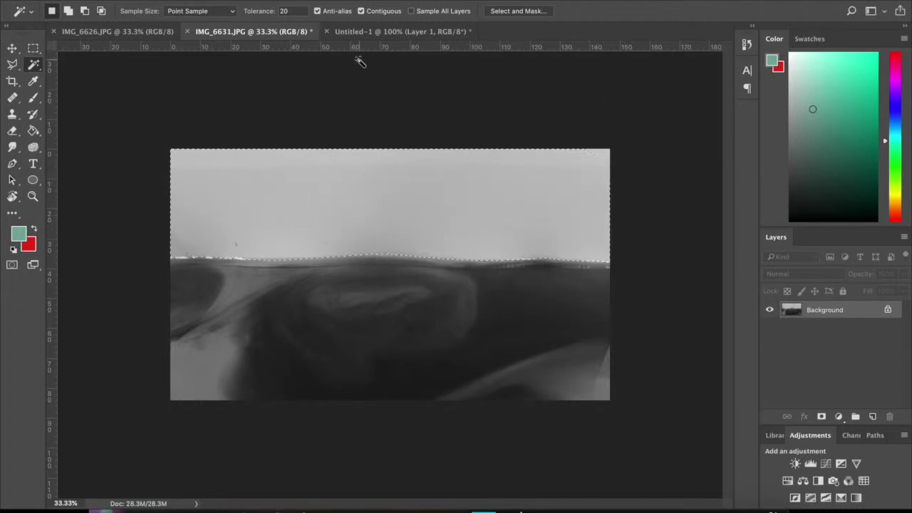
Reselect the whole sky at tolerance 25 and feather it by 10 pixels.
shift+click(603, 151)
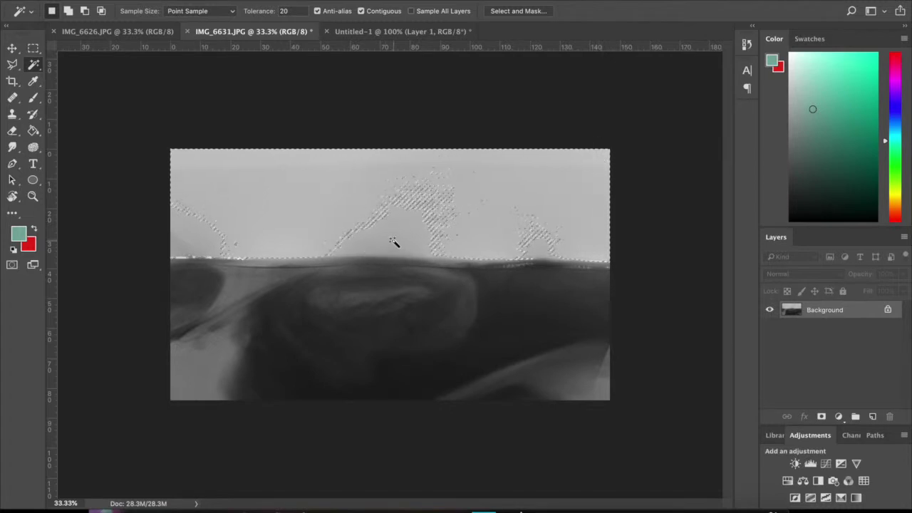
click(300, 12)
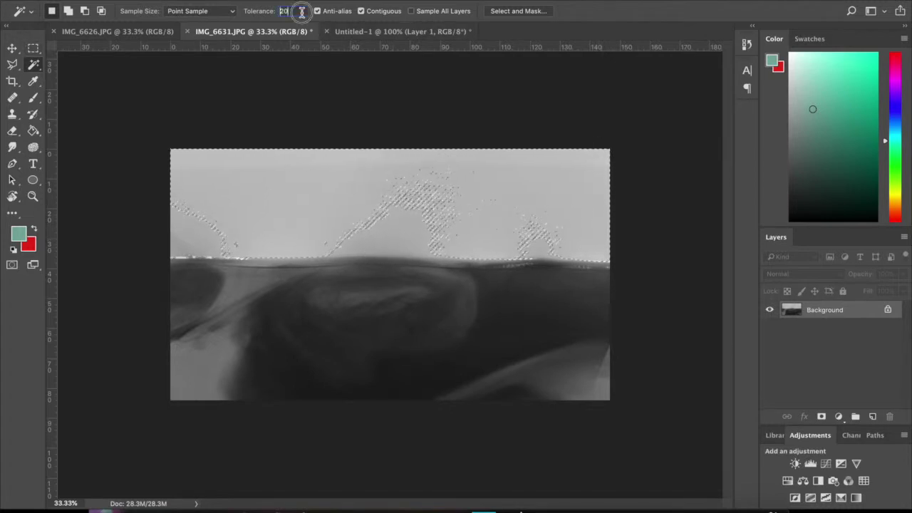
text(25)
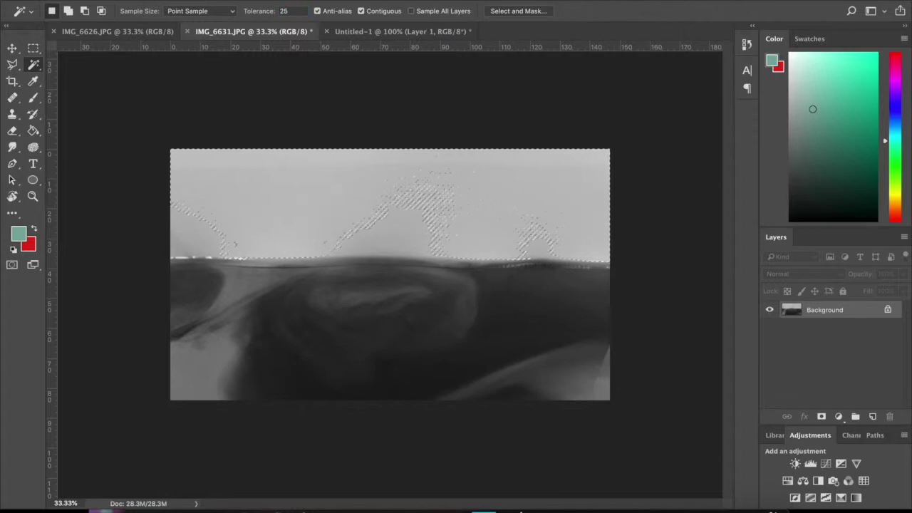
shift+click(394, 227)
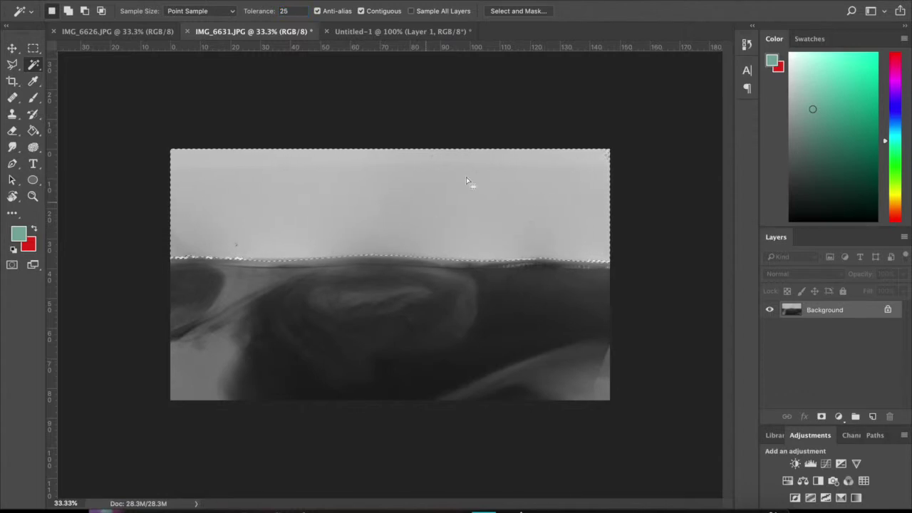
right_click(391, 212)
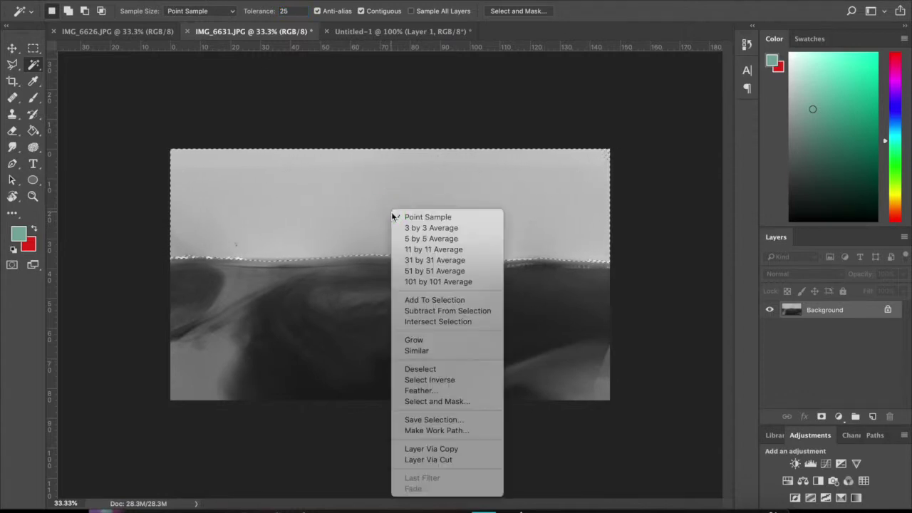
click(473, 390)
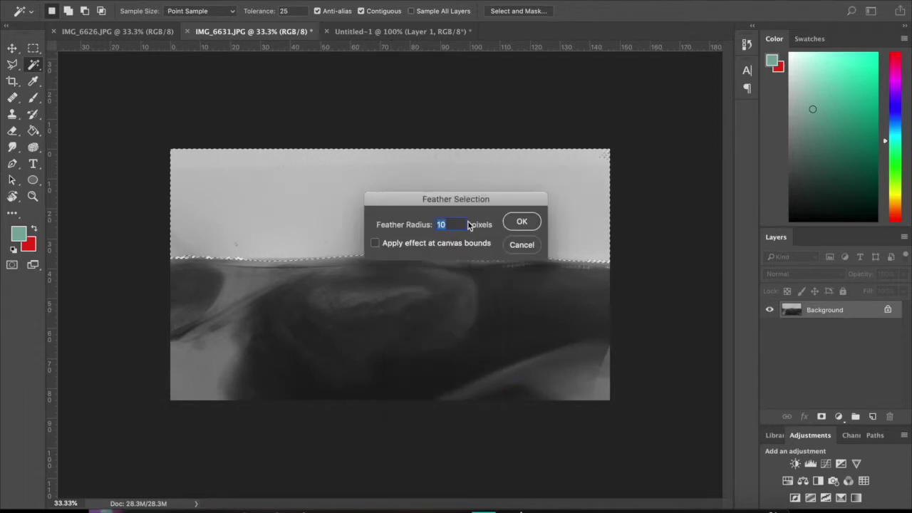
click(524, 223)
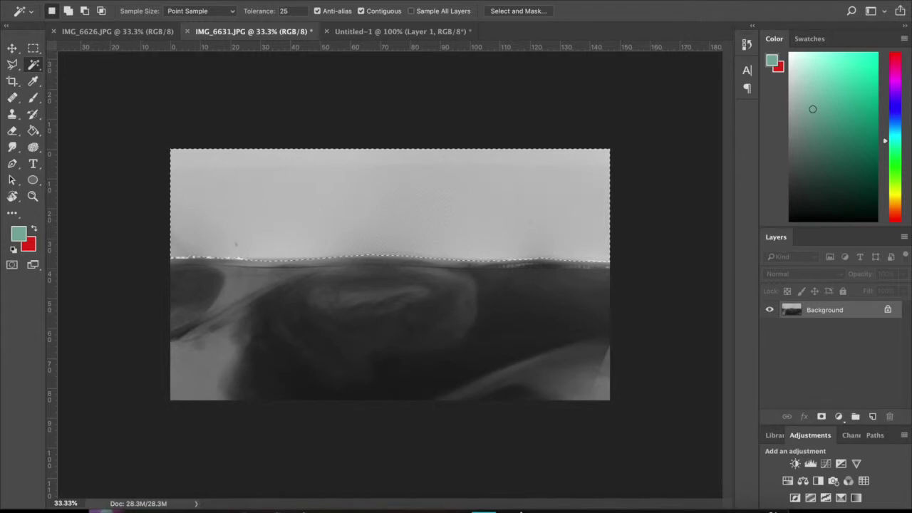
key(ctrl+l)
Apply Levels to the sky with input black 137, midtone 0.60 and output white 73.
drag(495, 261, 631, 261)
drag(648, 119, 785, 0)
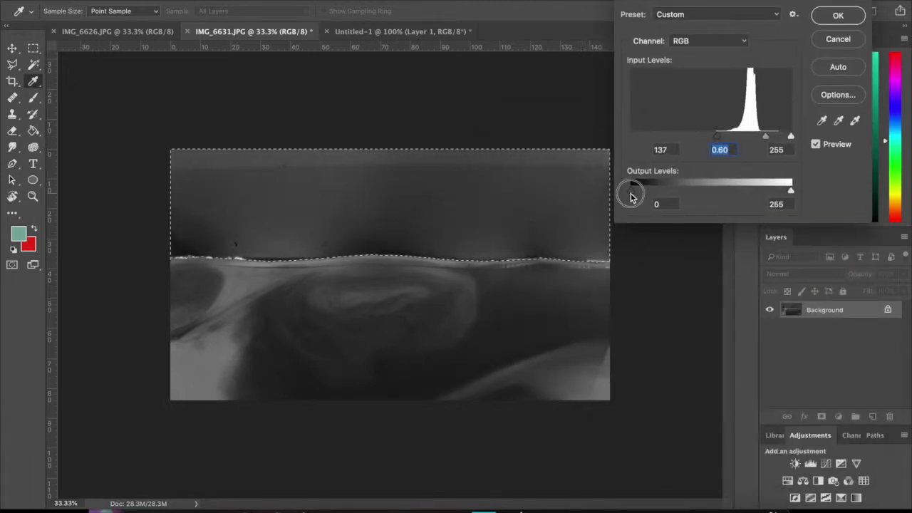
mouse_move(630, 196)
mouse_down()
mouse_move(641, 193)
mouse_move(631, 190)
mouse_up()
drag(790, 191, 678, 199)
key(Tab)
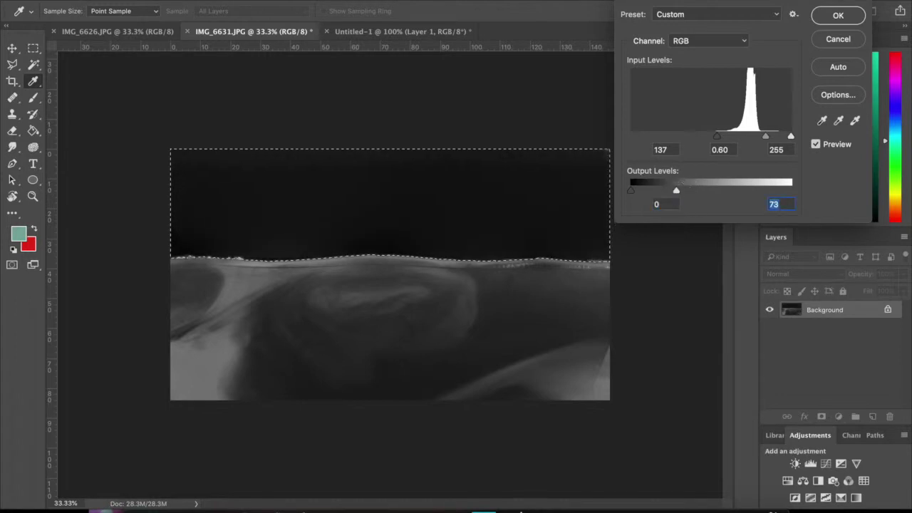
click(840, 16)
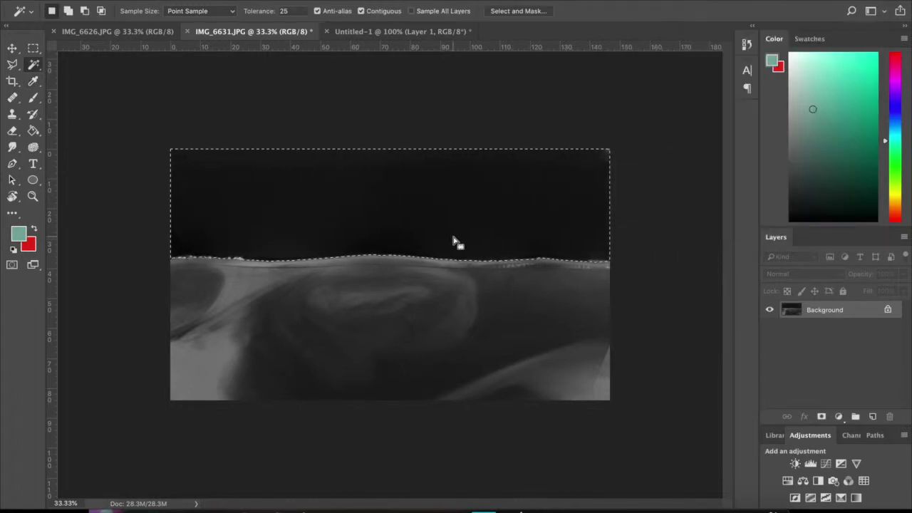
Inverse the selection to the sea below the waterline and invert its tones.
click(33, 48)
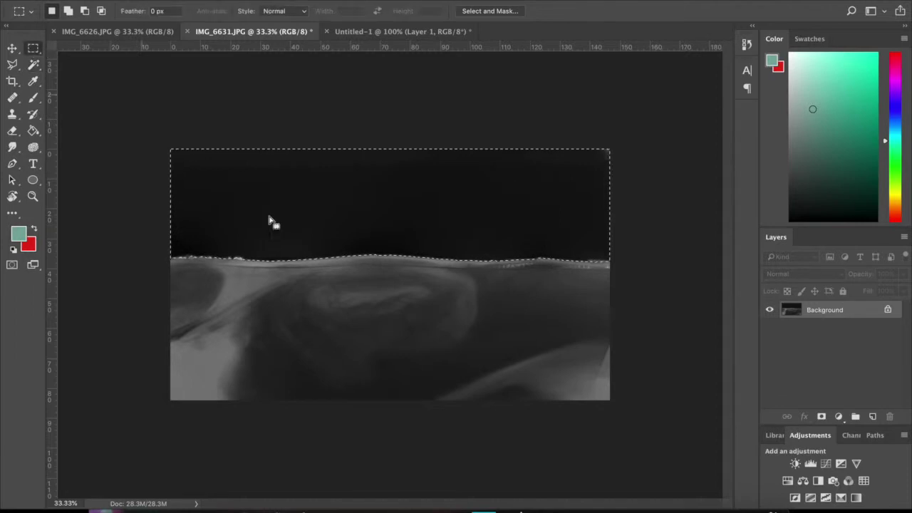
click(358, 339)
right_click(327, 193)
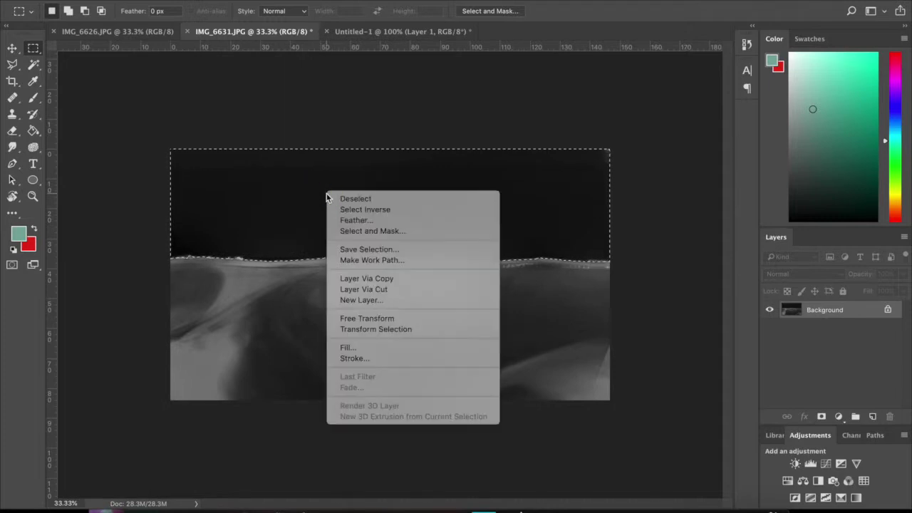
click(366, 209)
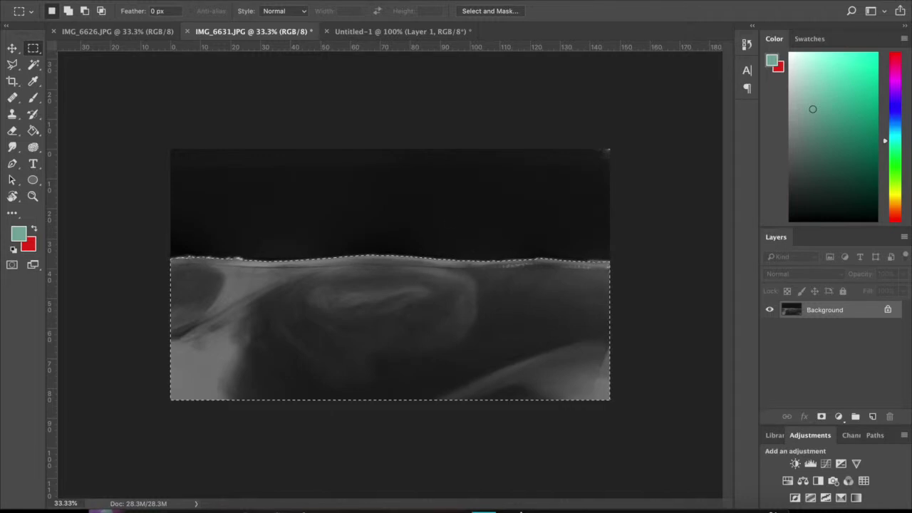
click(175, 0)
mouse_move(216, 21)
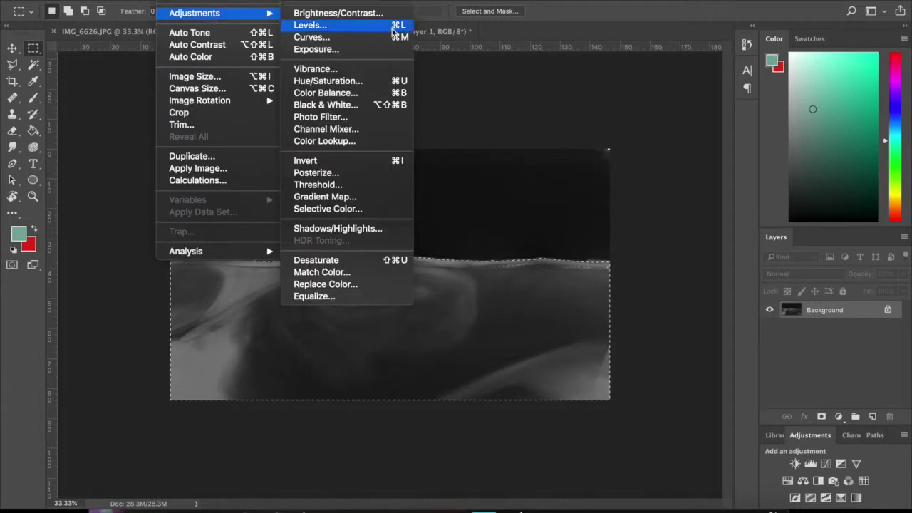
click(381, 162)
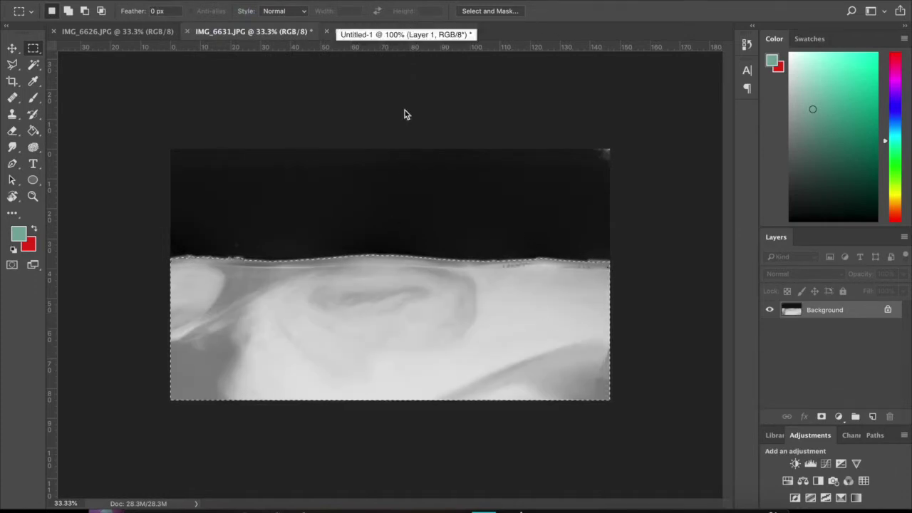
Compare the inverted sea with the Untitled-1 reference, ending back on IMG_6631.
click(387, 31)
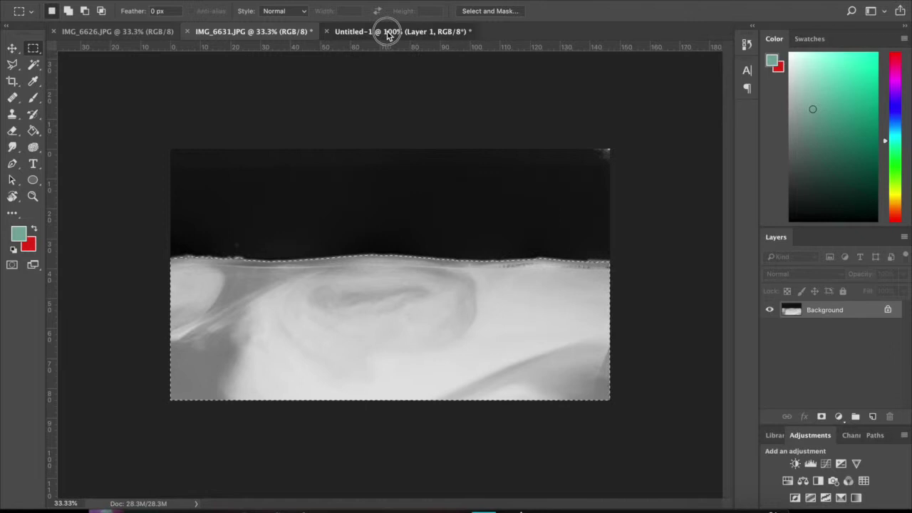
click(260, 34)
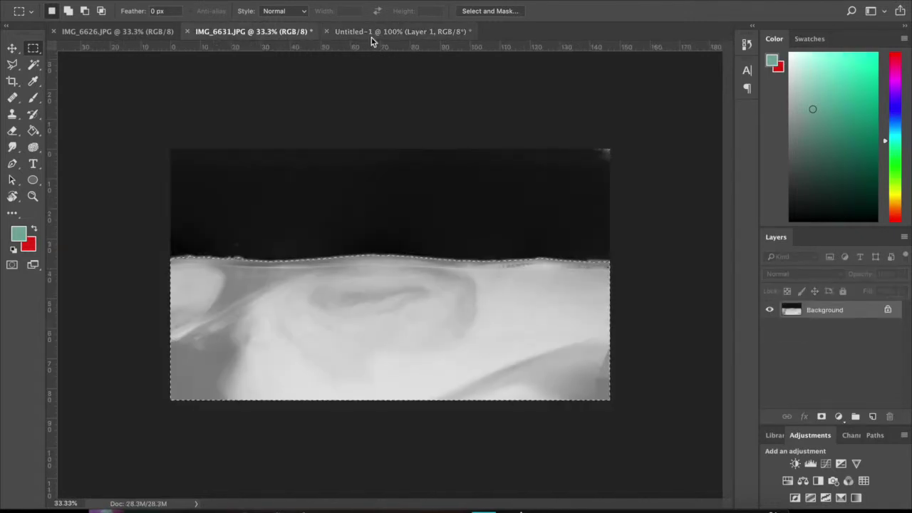
click(371, 34)
click(278, 33)
Apply Levels to the sea with input black 70 and midtone 0.71.
key(ctrl+l)
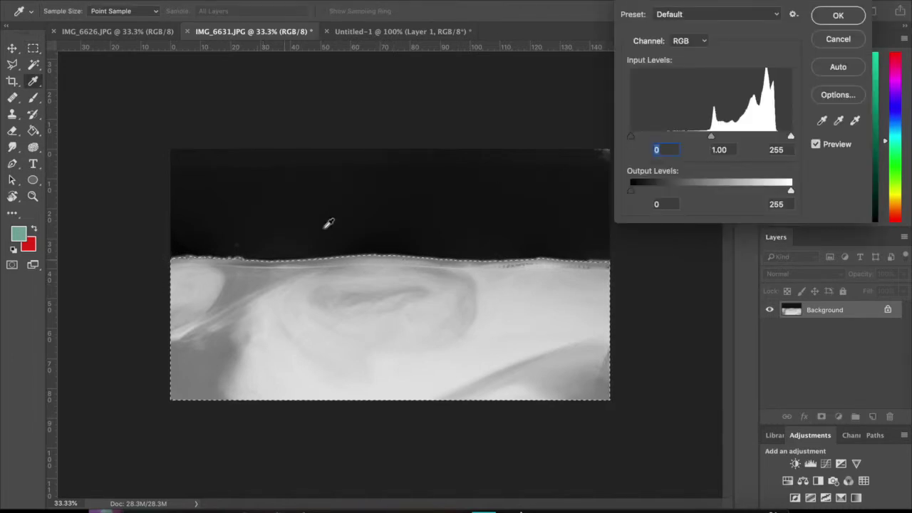
click(633, 137)
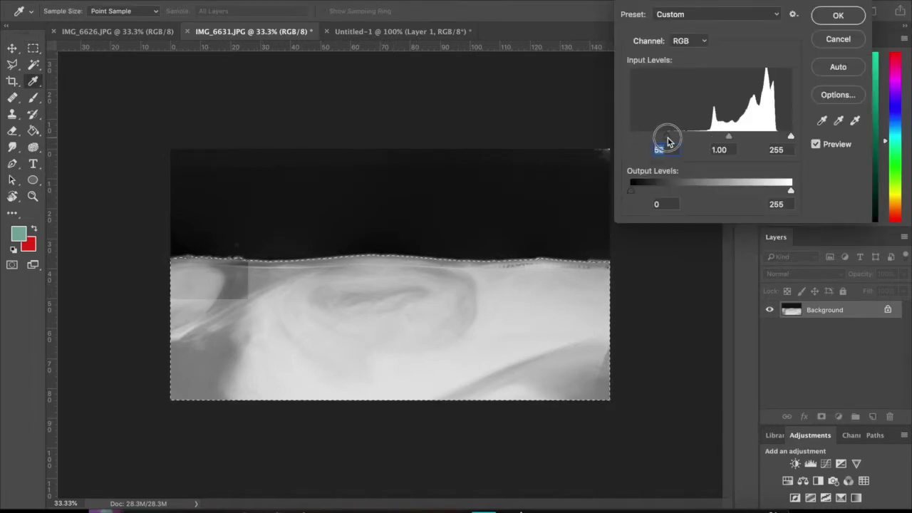
drag(668, 140, 749, 140)
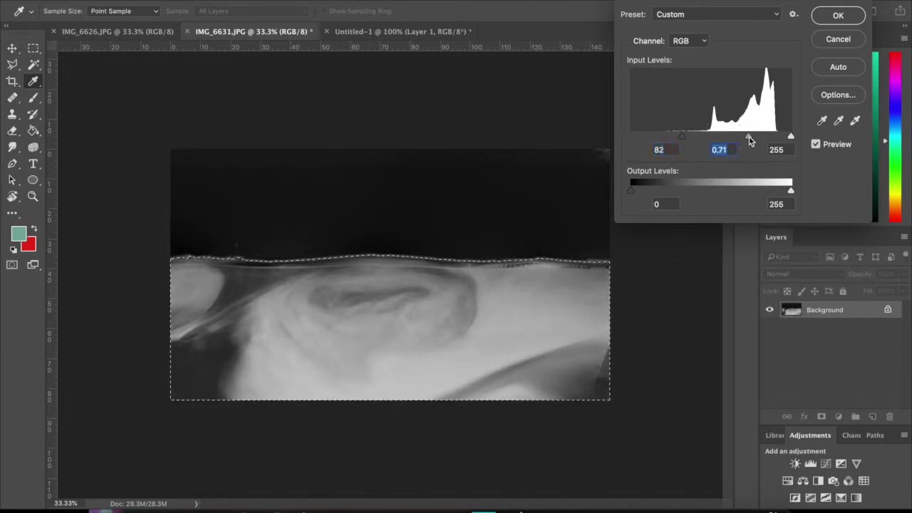
drag(682, 140, 675, 140)
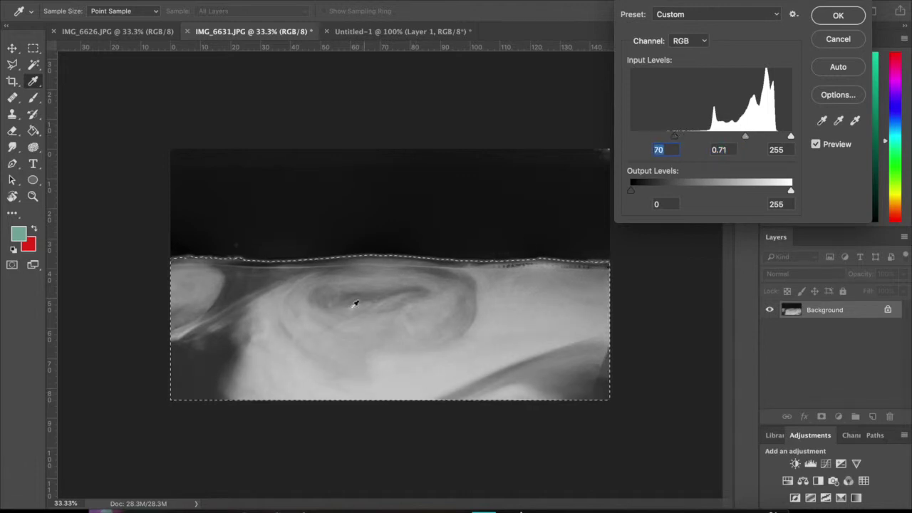
click(838, 16)
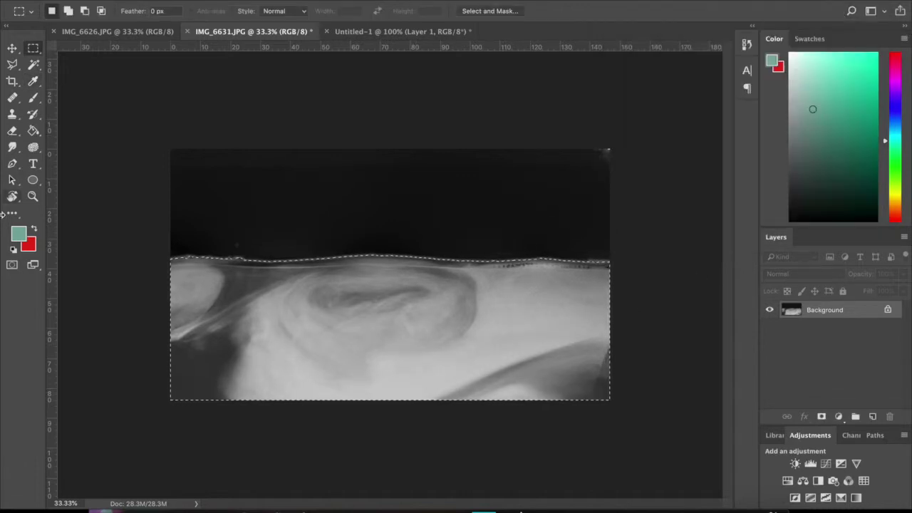
click(384, 32)
Float IMG_6631 and a smaller Untitled-1 window side by side, then deselect.
drag(296, 39, 114, 99)
drag(257, 33, 584, 53)
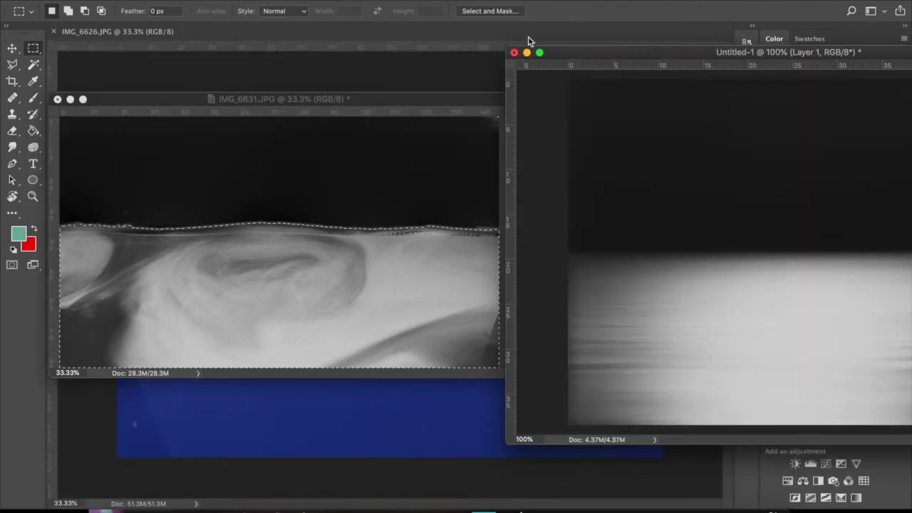
drag(506, 50, 681, 147)
drag(782, 147, 615, 74)
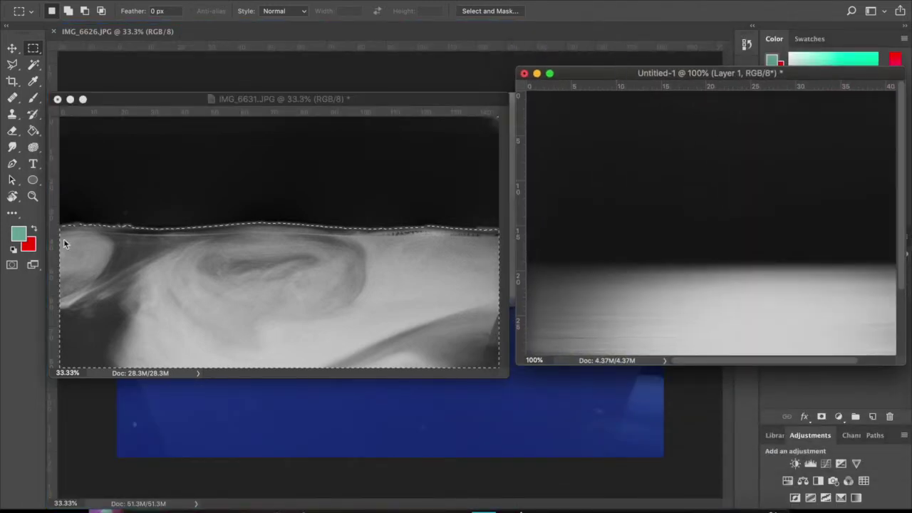
click(244, 228)
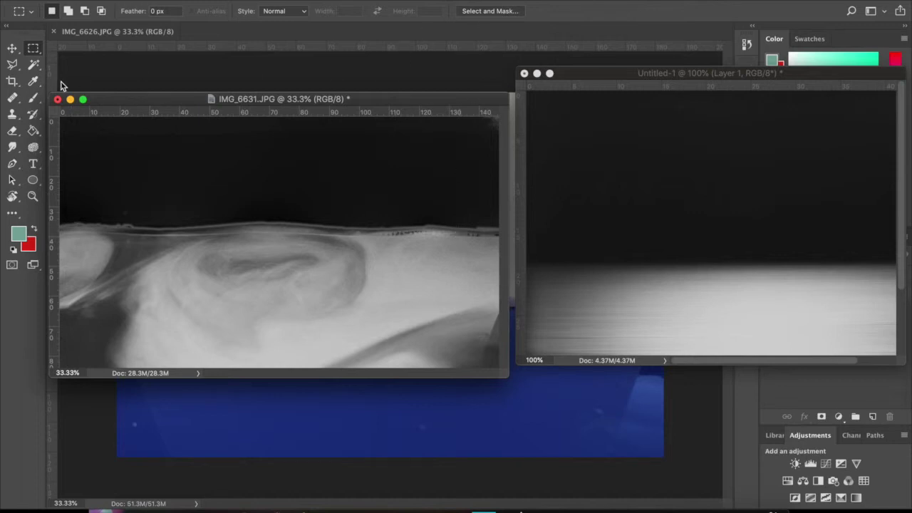
Dock IMG_6631 back as a tab and draw a full-width rectangular selection across the image.
drag(106, 105, 183, 31)
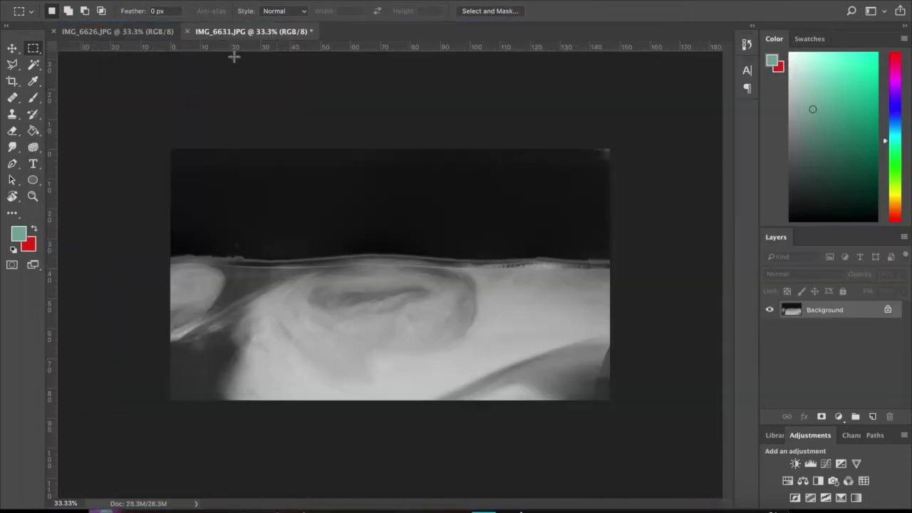
drag(170, 159, 655, 175)
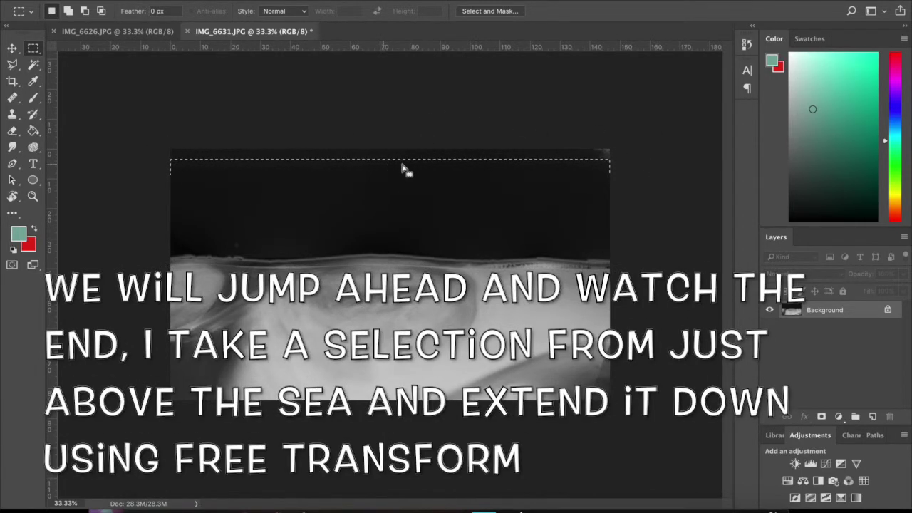